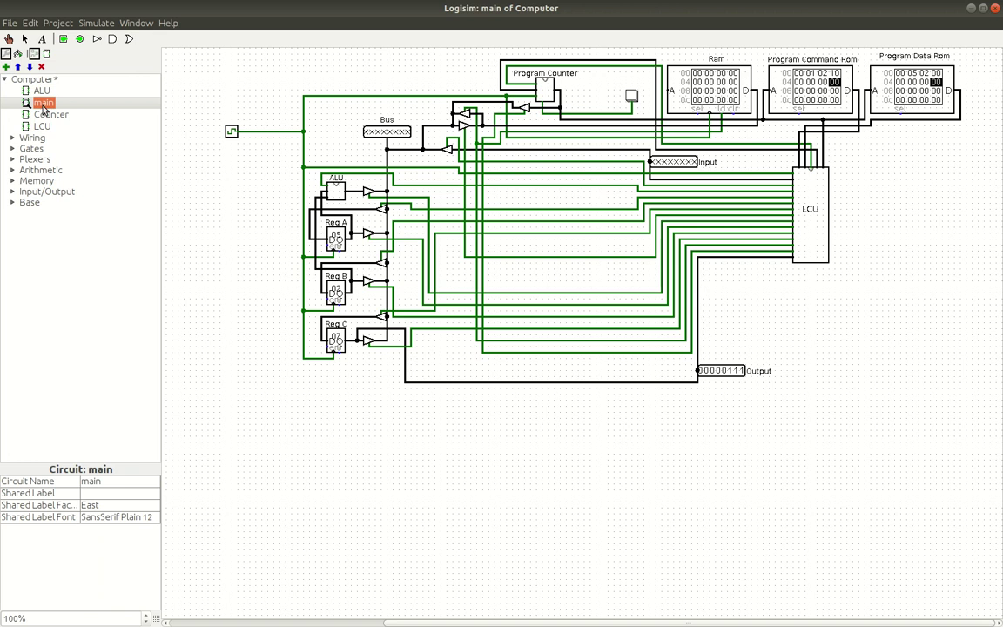
- Inspect the RAM, the two program ROMs, the LCU and the Program Counter in the main circuit
left_click(26, 40)
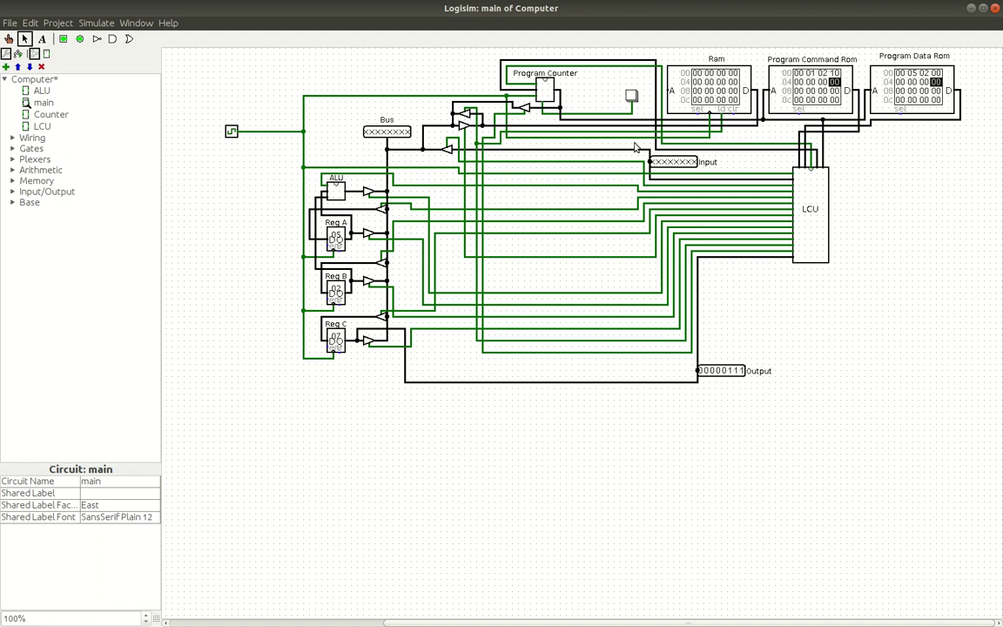
left_click(740, 88)
left_click(771, 90)
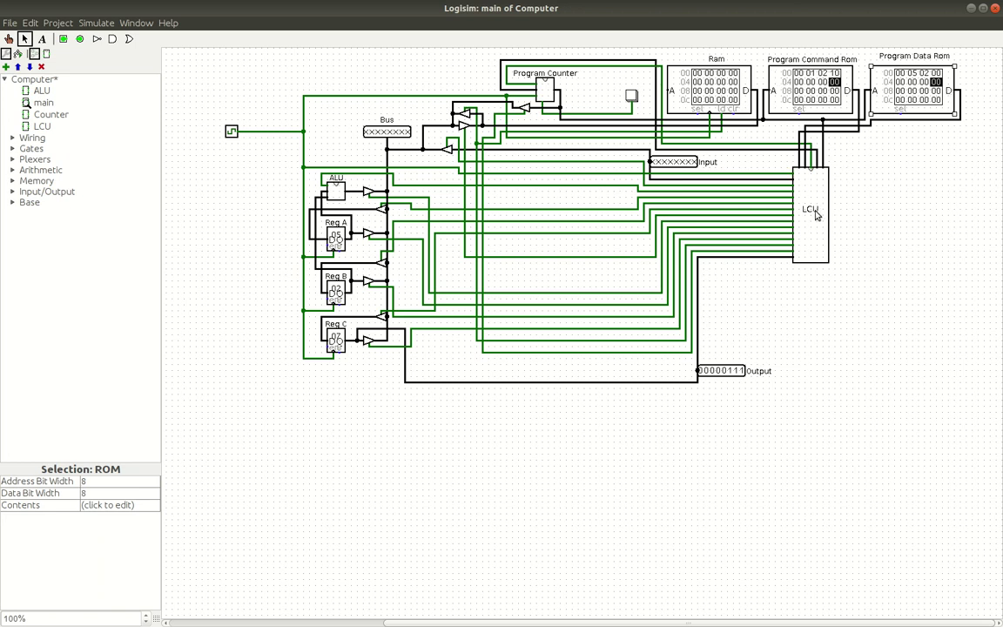
left_click(734, 190)
left_click(866, 212)
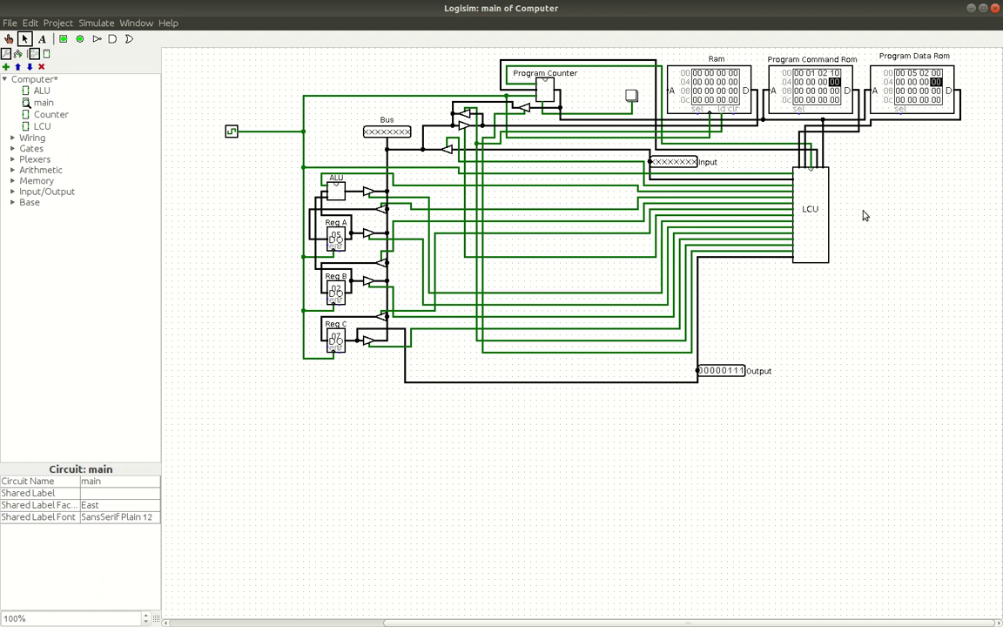
left_click(540, 90)
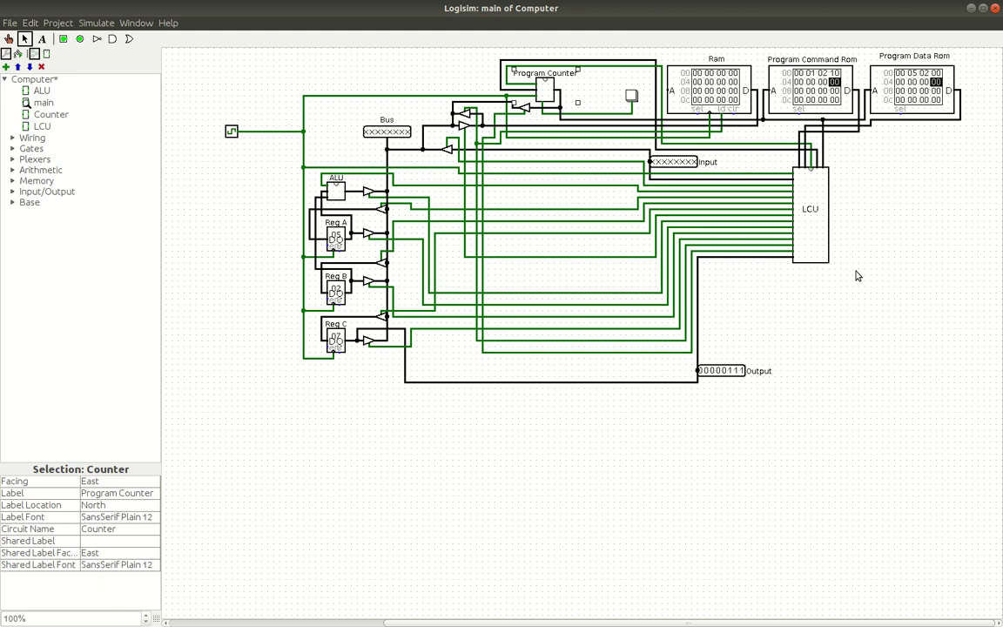
- Examine the first two entries of the Program Command Rom and the matching Program Data Rom entry with the Poke tool
left_click(8, 39)
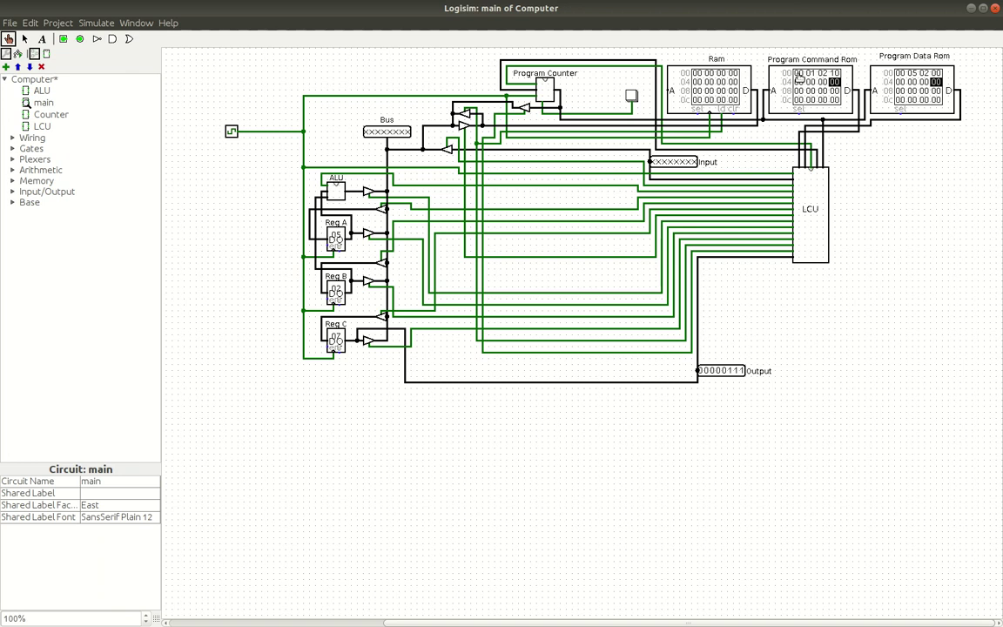
left_click(798, 78)
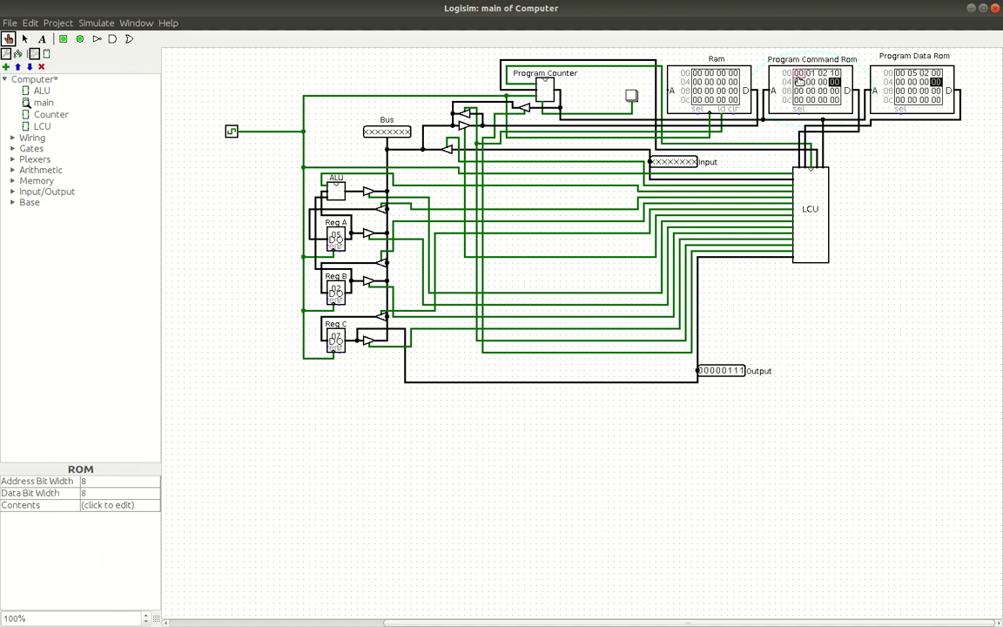
left_click(900, 74)
left_click(809, 75)
type("1")
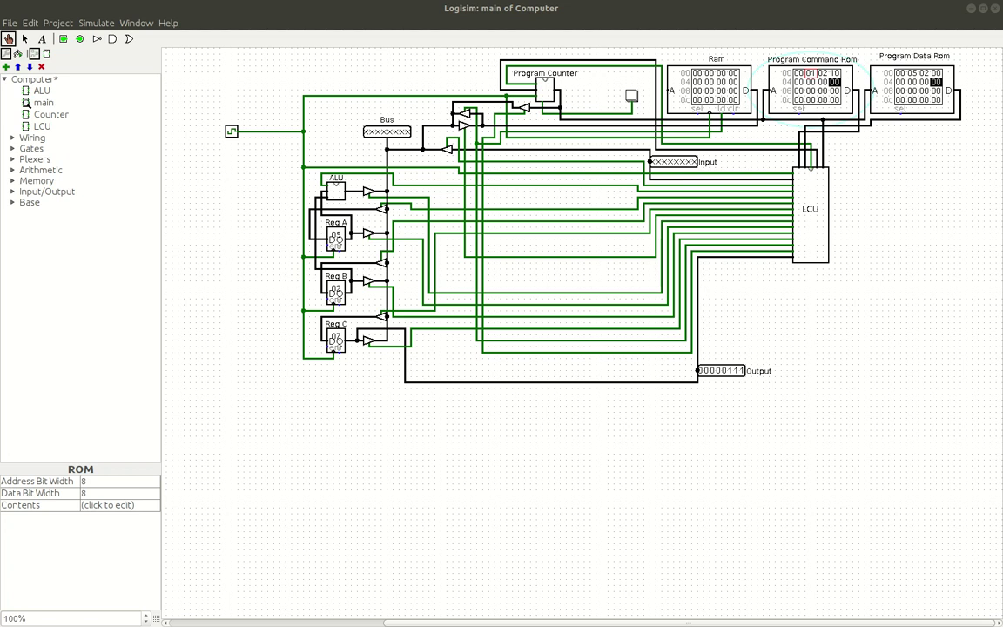
- Look up code 00000001, Load A, in the text editor's instruction list and locate its operand in the Program Data Rom
left_click_drag(0, 146, 494, 154)
left_click(633, 155)
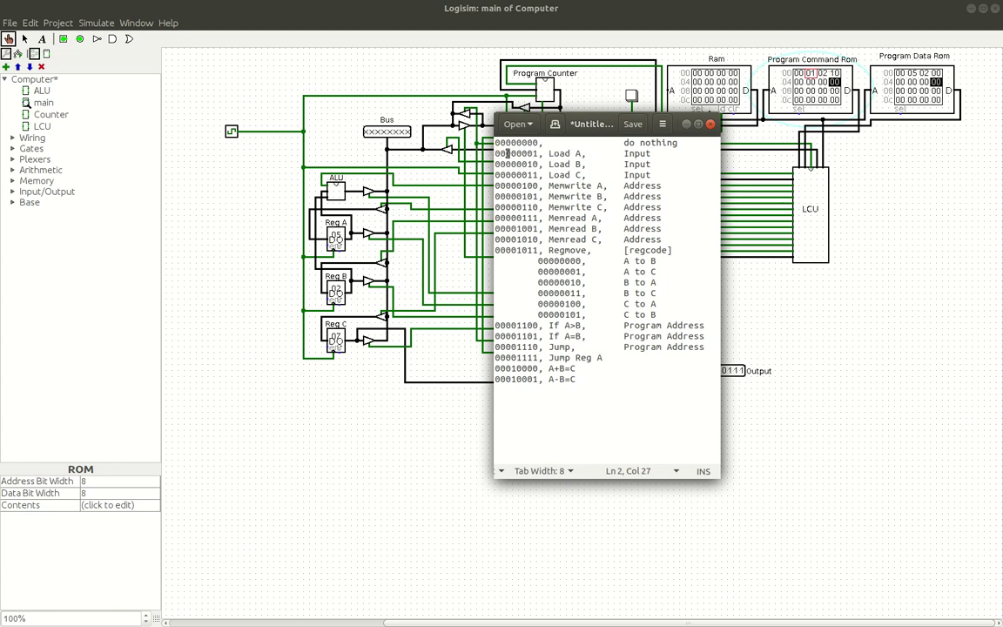
left_click_drag(496, 154, 539, 153)
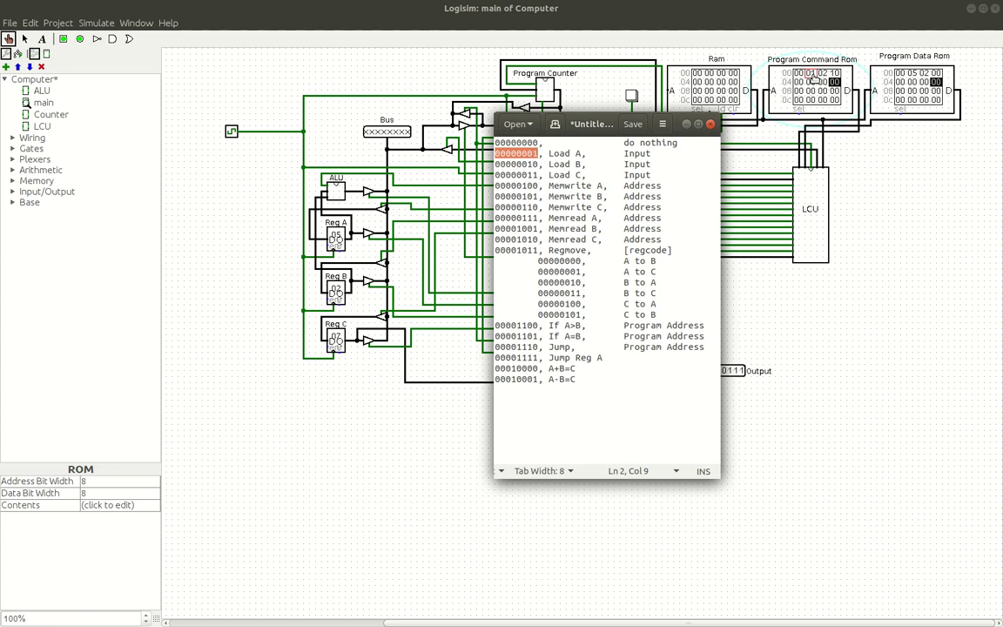
left_click_drag(548, 154, 580, 153)
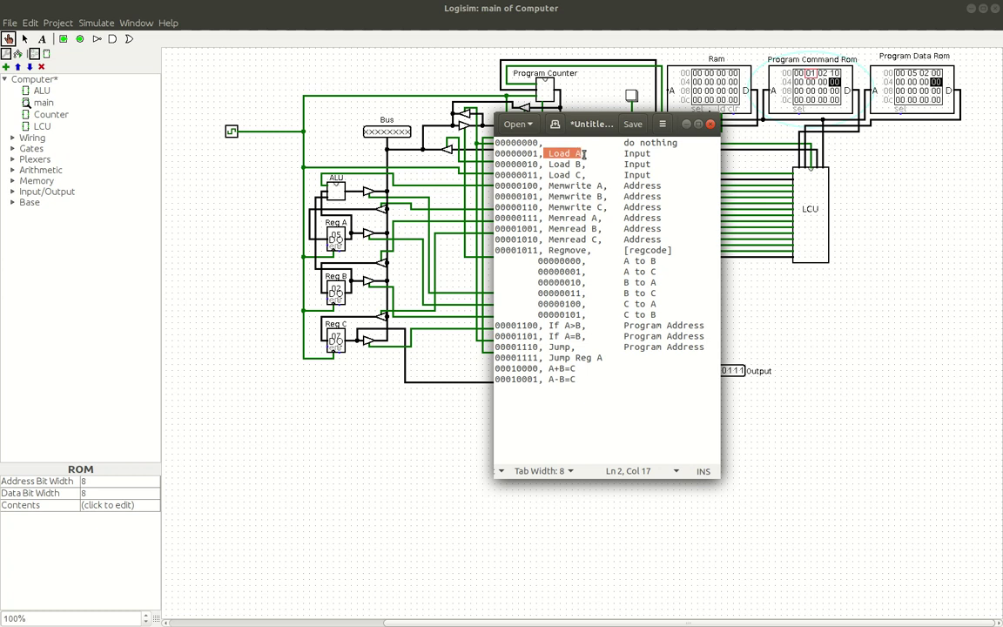
left_click(914, 81)
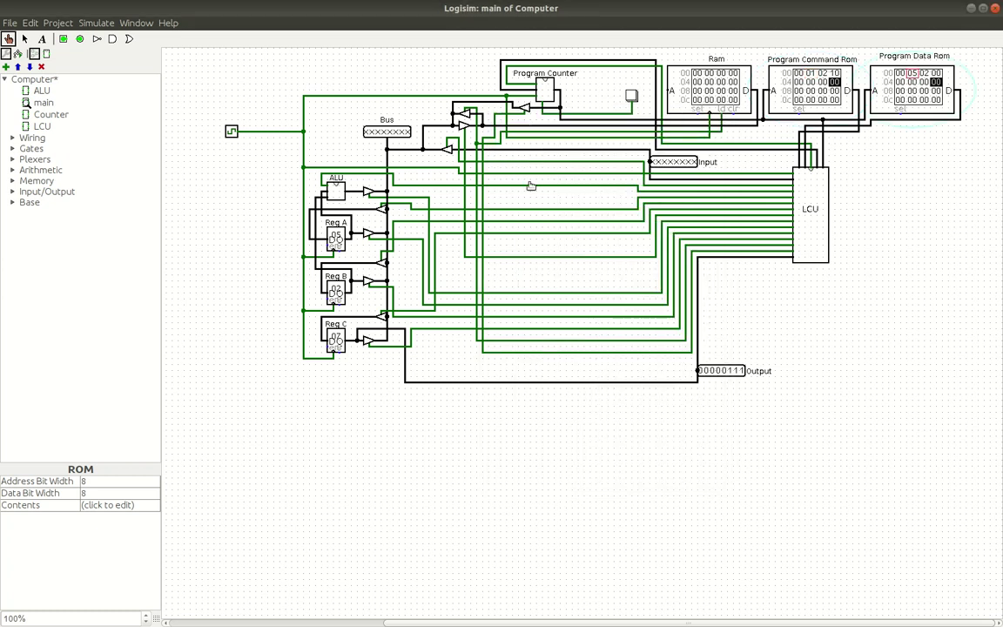
- Bring up the instruction list beside the circuit, highlight the 00010000 A+B=C instruction, and return to the circuit
key("alt+Tab")
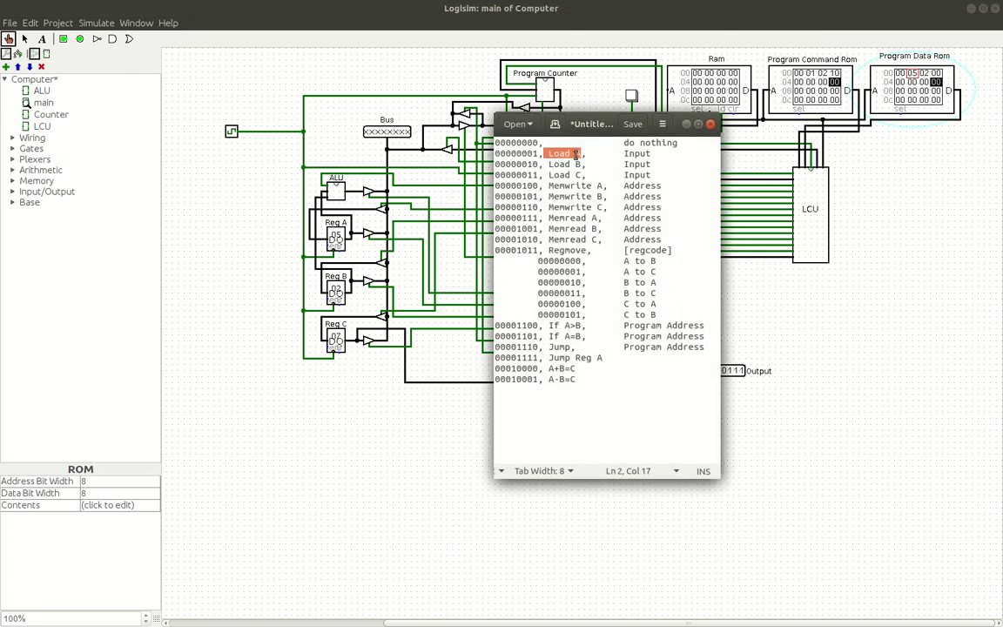
left_click_drag(601, 128, 817, 196)
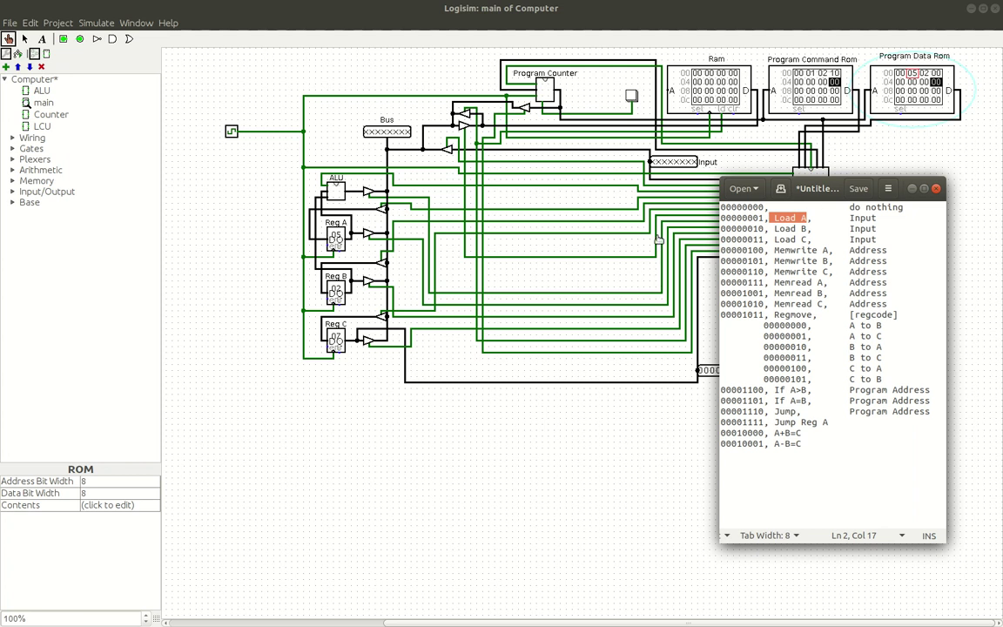
left_click_drag(747, 179, 745, 158)
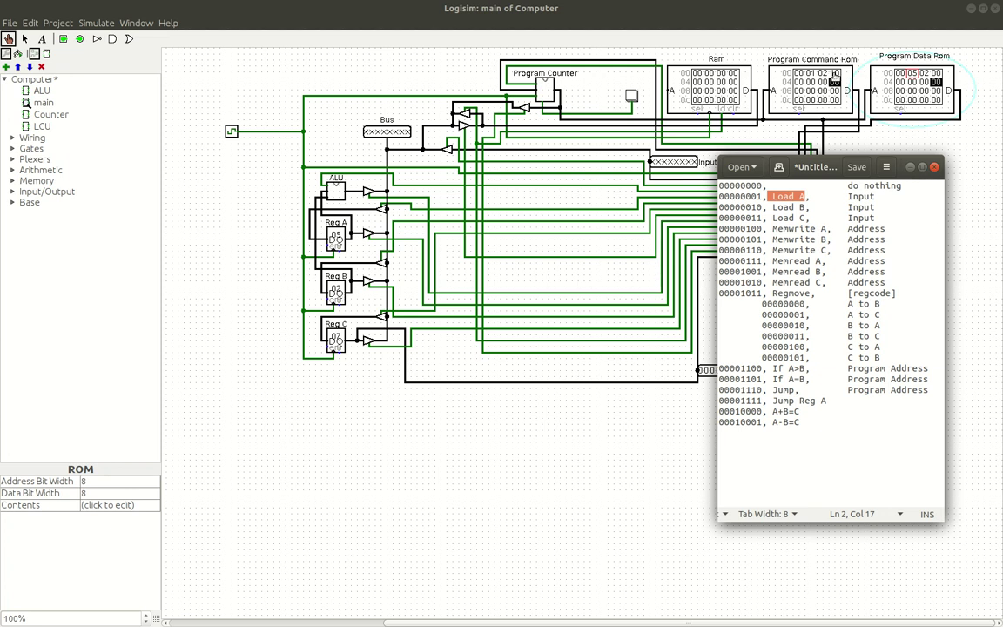
triple_click(796, 413)
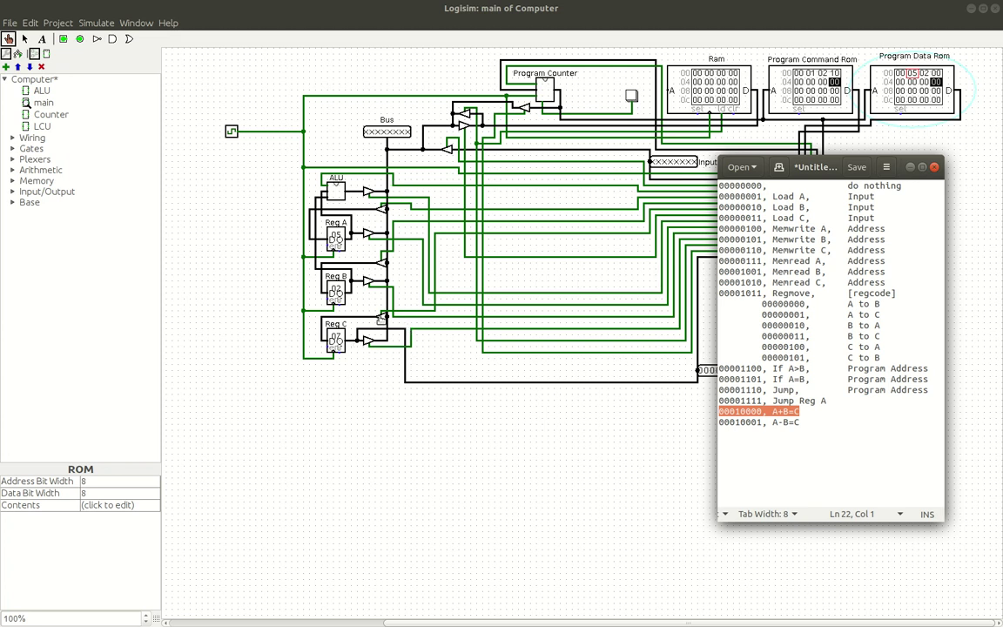
left_click_drag(799, 176, 806, 131)
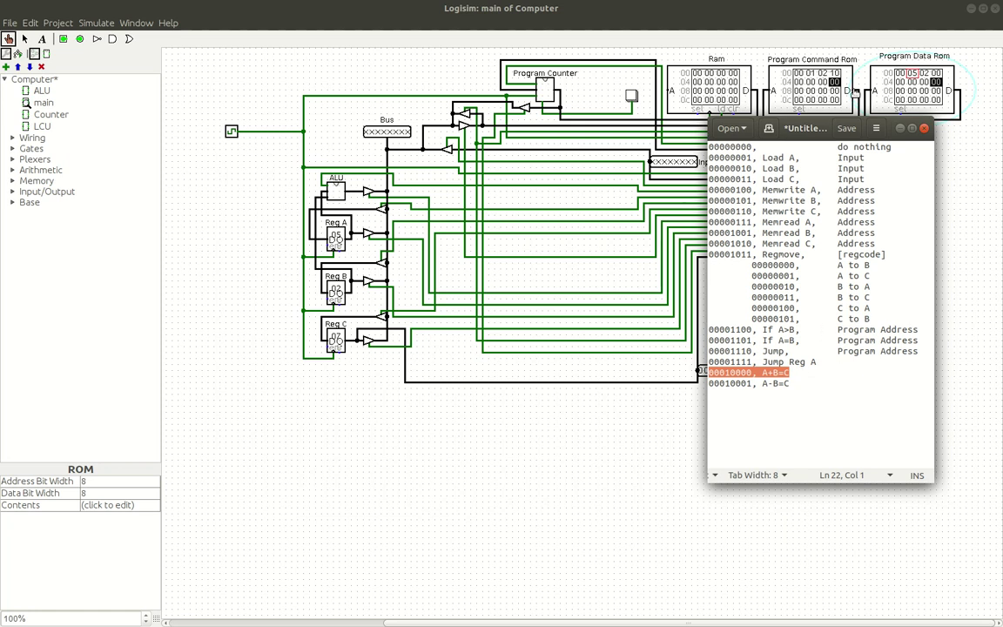
left_click(811, 119)
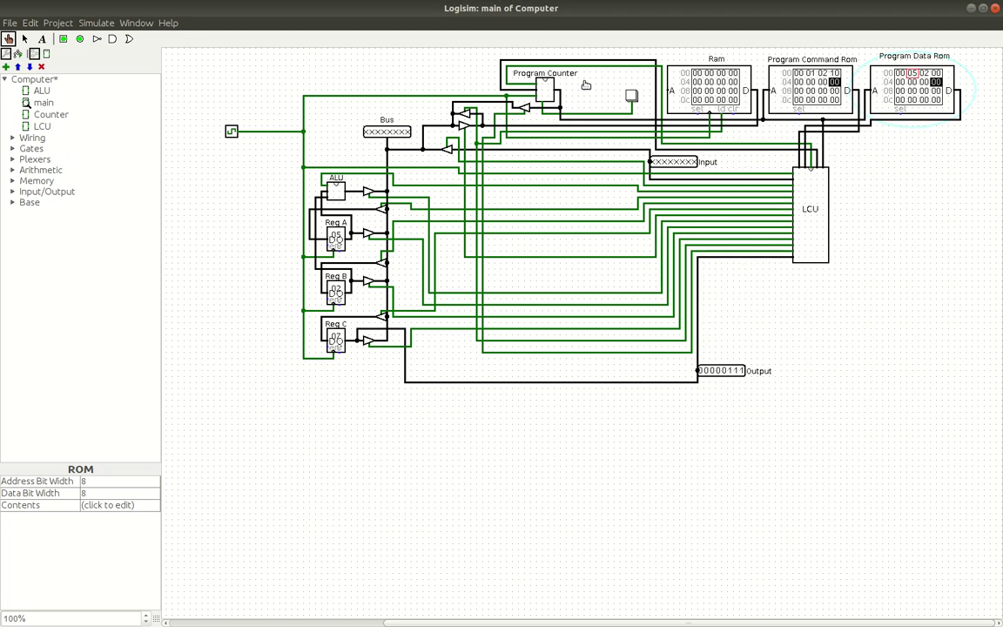
- Reset the Program Counter and toggle the clock high to advance to the Load A command
left_click(629, 97)
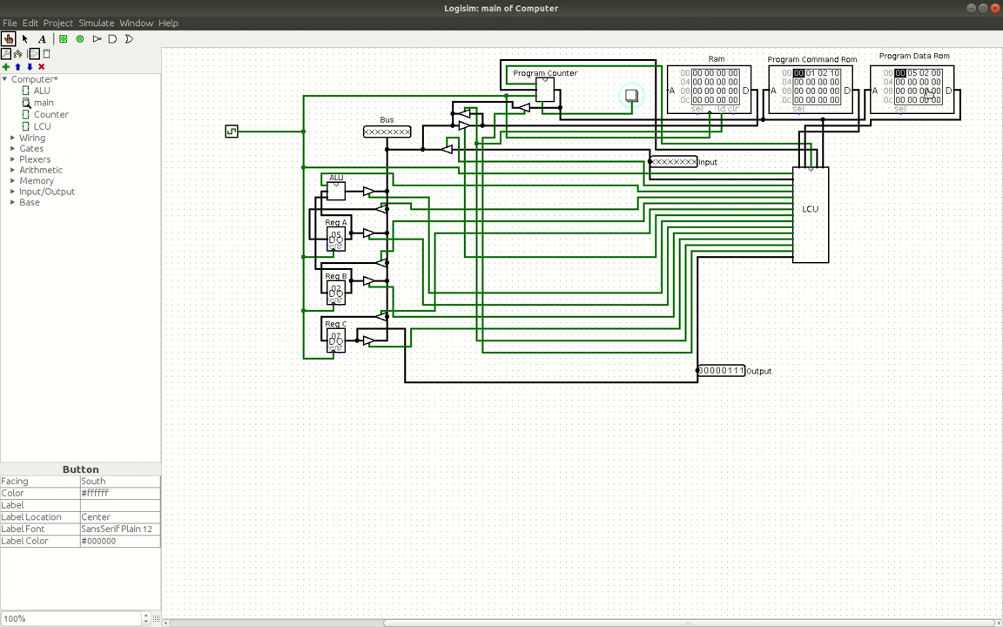
left_click(230, 131)
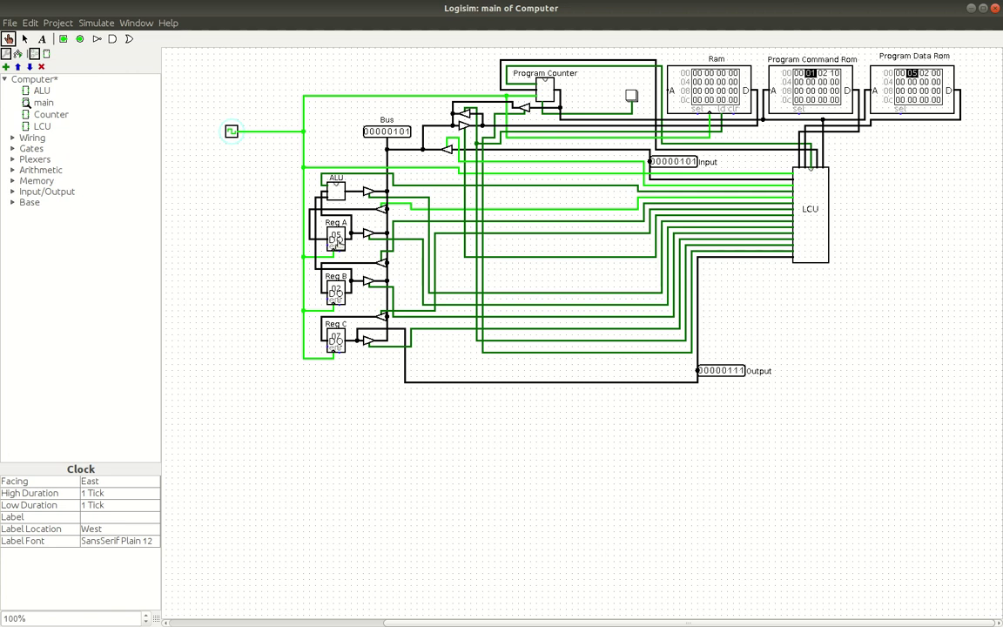
- Set the Program Data Rom entry at address 01 to 03
left_click(912, 74)
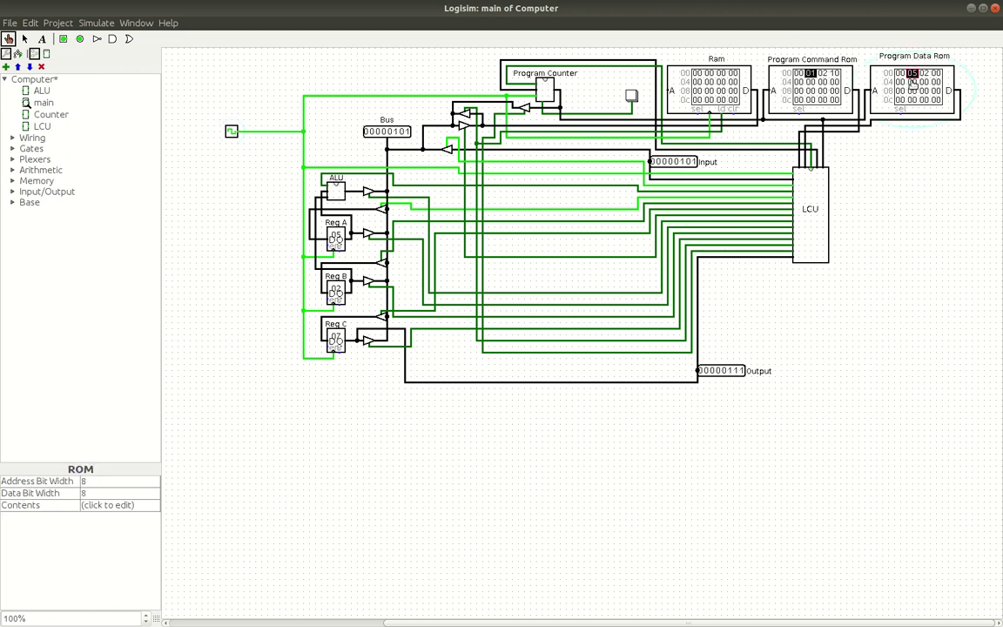
type("3")
key("Return")
- Check the trigger options of the Reg A register, leaving the setting as it is
left_click(24, 39)
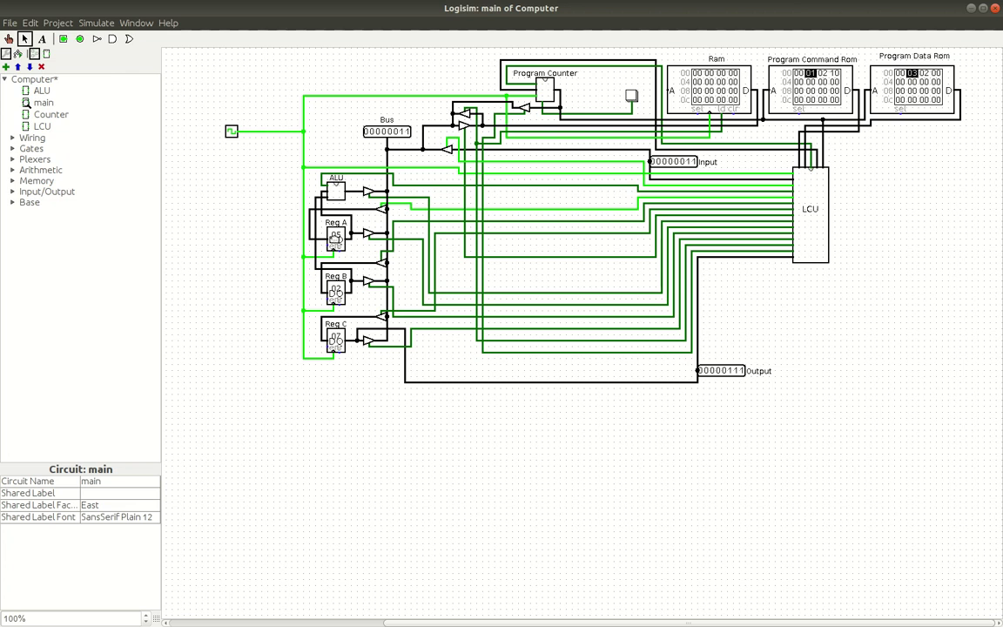
left_click(336, 242)
left_click(115, 492)
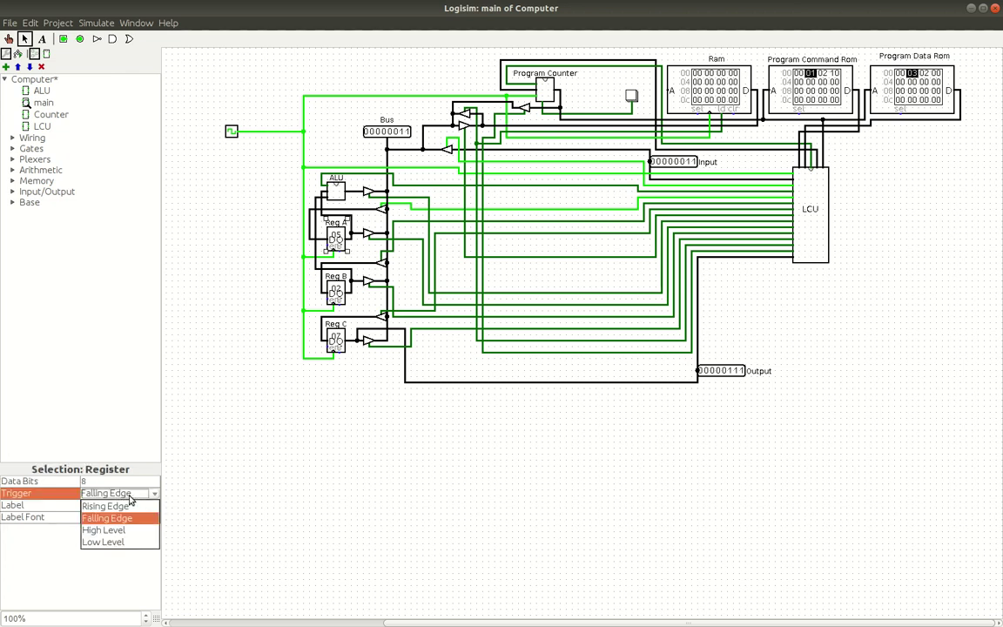
left_click(181, 487)
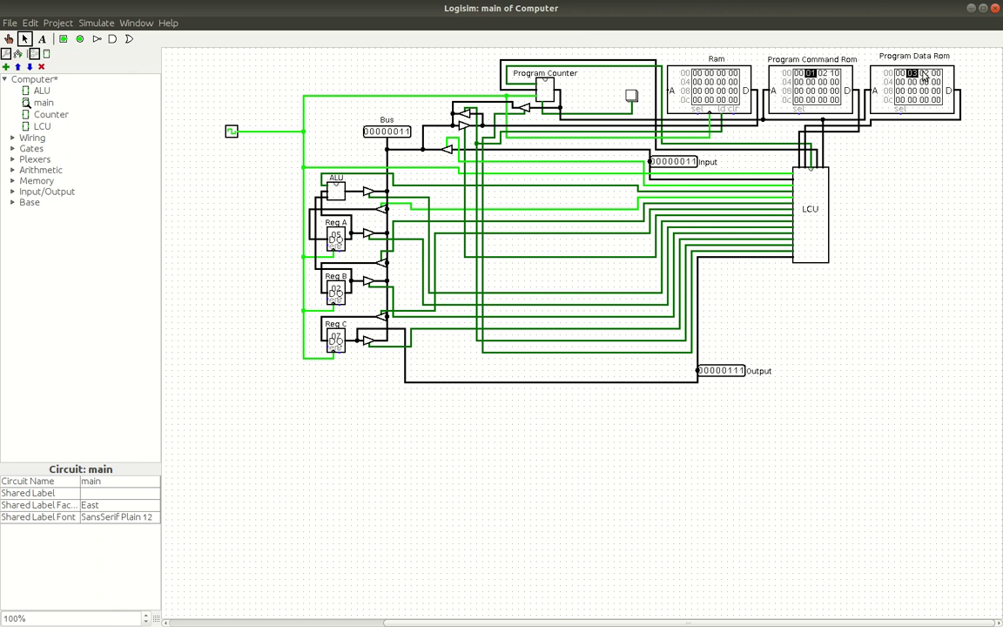
- Toggle the clock low to load Reg A, and set the Program Data Rom entry at address 02 to 05
left_click(7, 39)
left_click(231, 131)
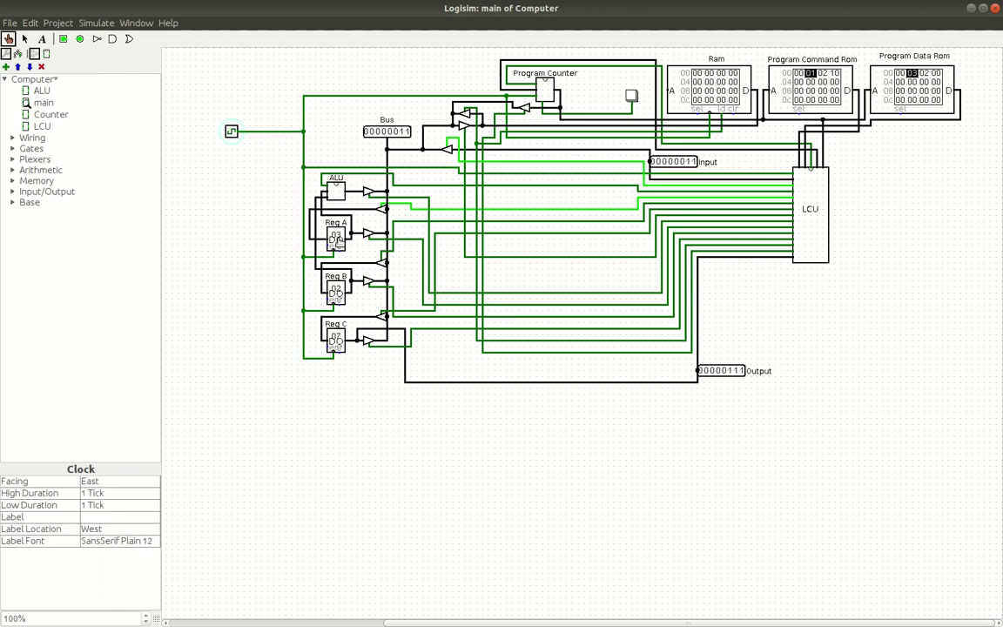
left_click(920, 76)
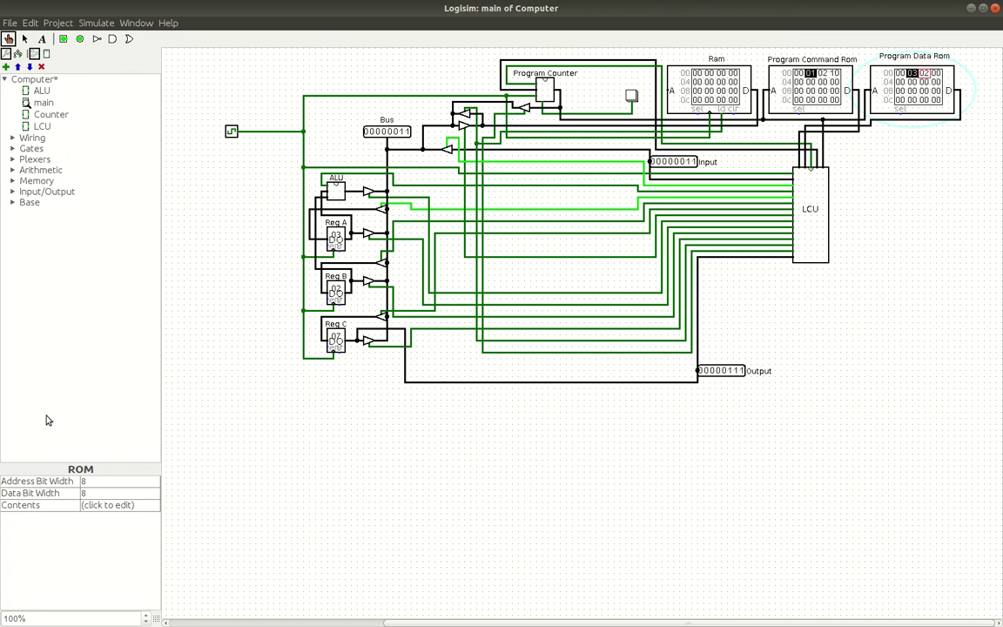
left_click(925, 82)
- Run two full clock cycles to load Reg B and store the sum of A and B in Reg C
left_click(231, 130)
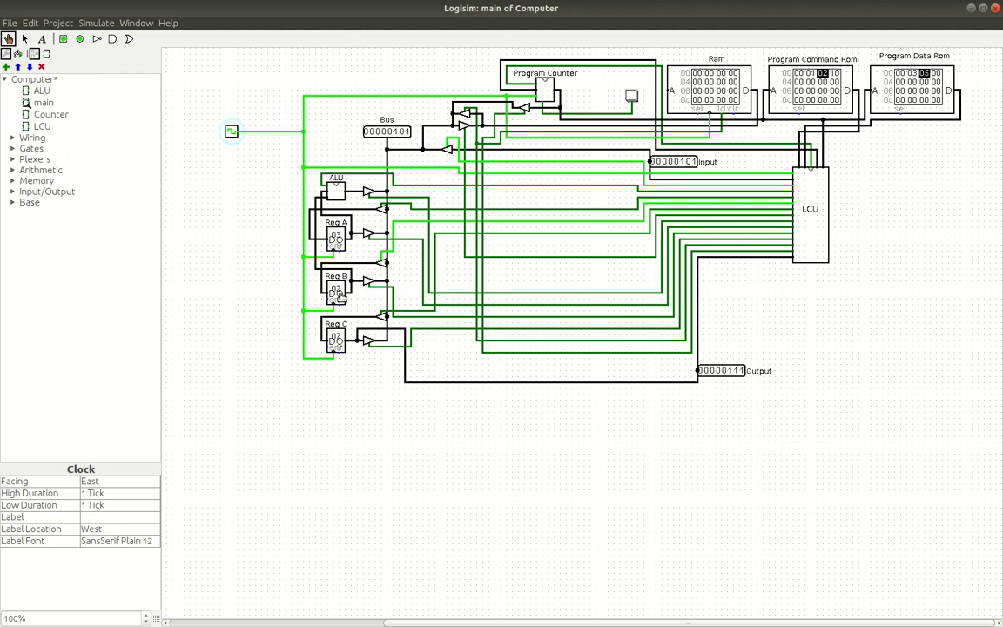
left_click(231, 131)
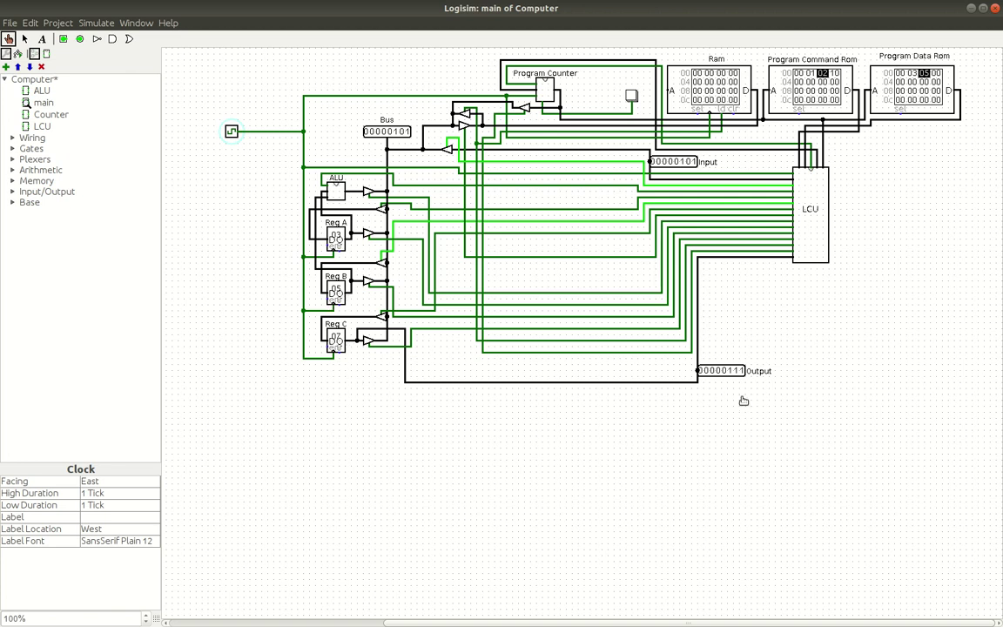
left_click(232, 131)
left_click(232, 132)
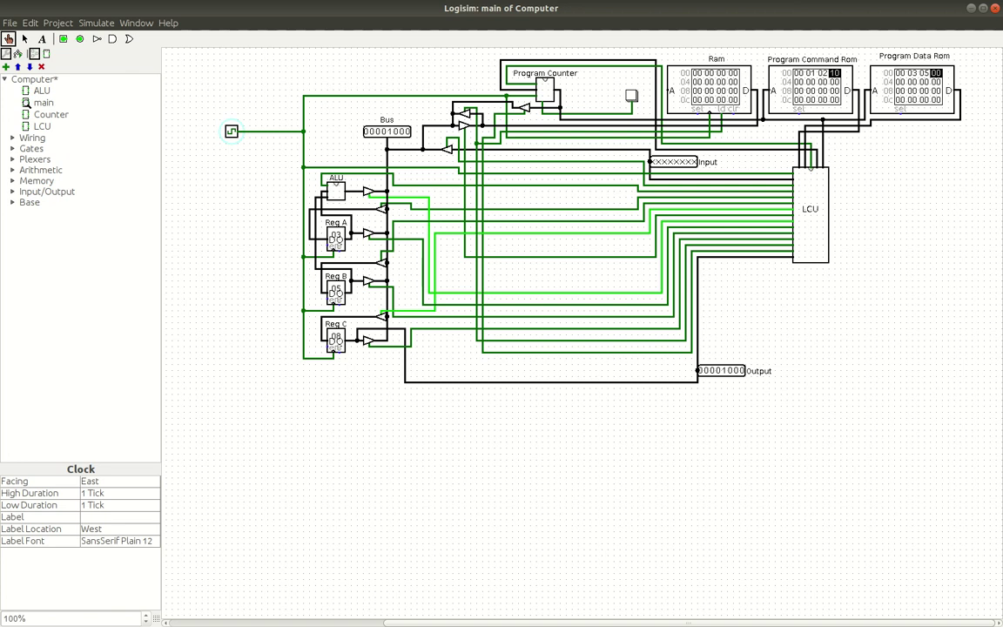
- Compare the A+B=C instruction in the text editor's list with the bus and register paths, and minimise the list
key("alt+Tab")
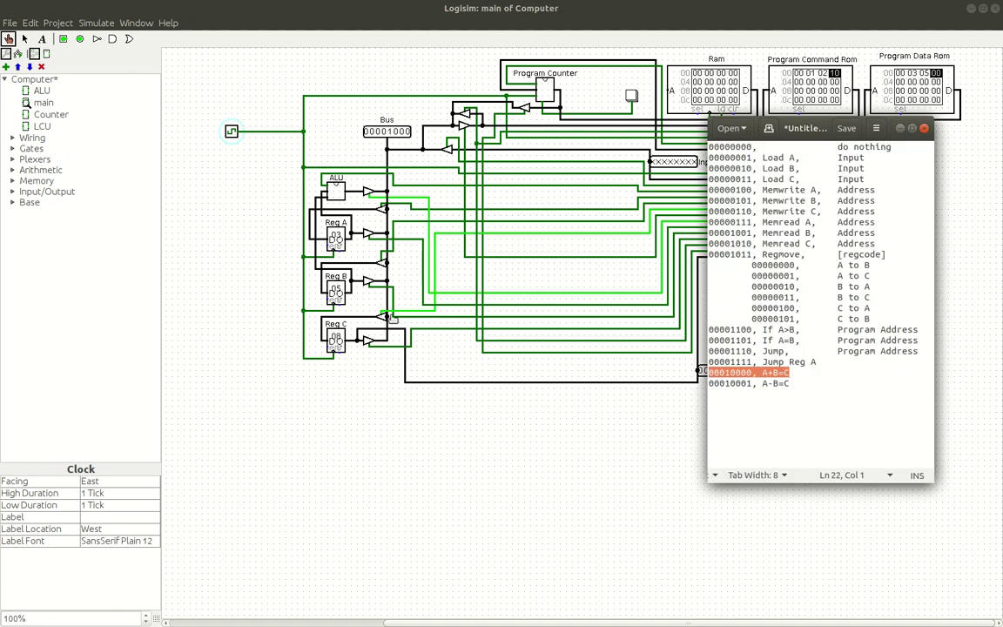
left_click_drag(740, 128, 682, 320)
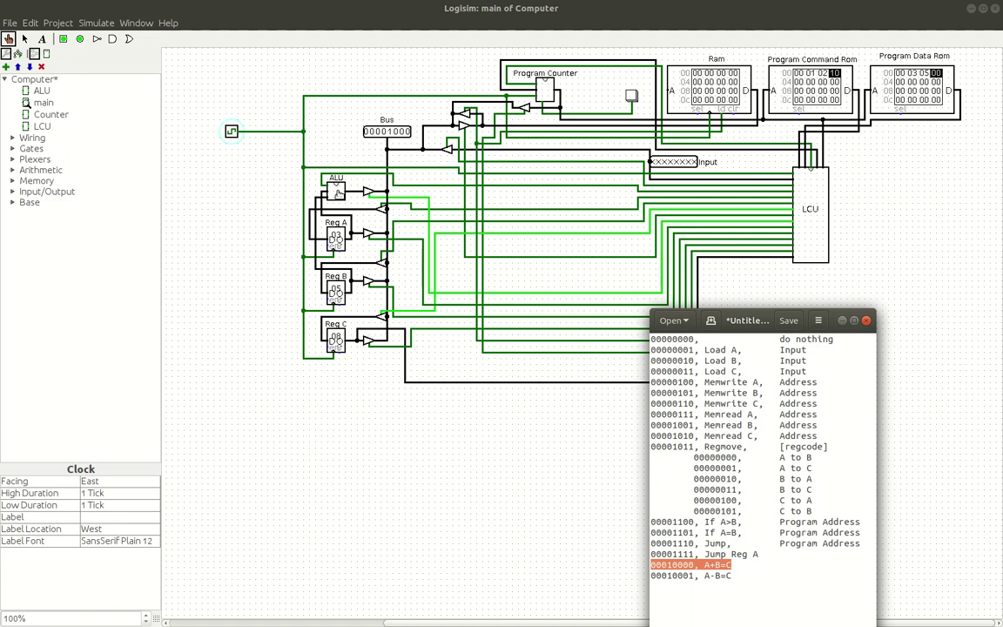
left_click(390, 131)
left_click_drag(758, 329, 505, 195)
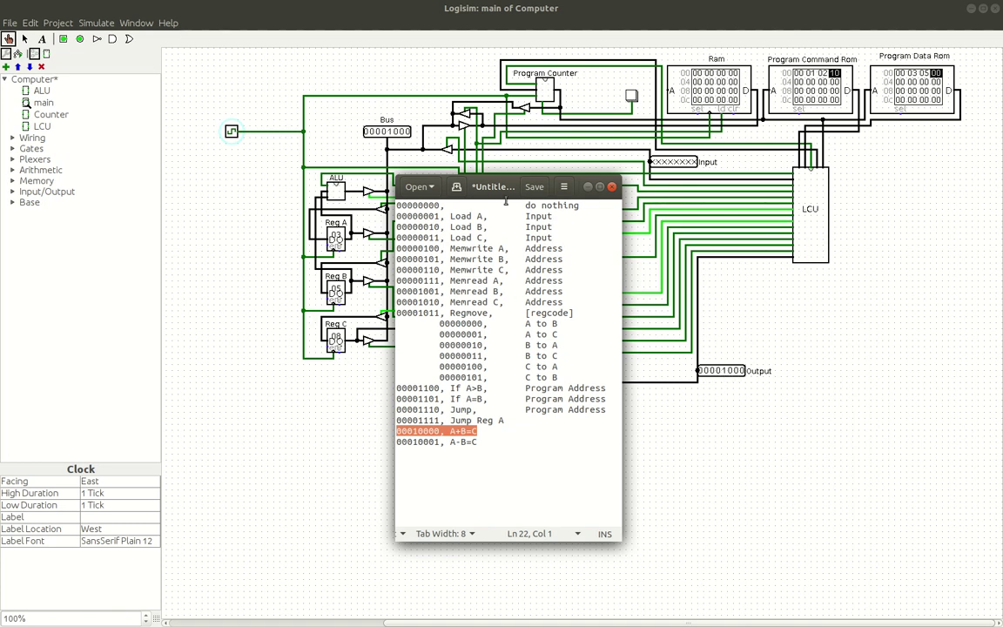
left_click(532, 170)
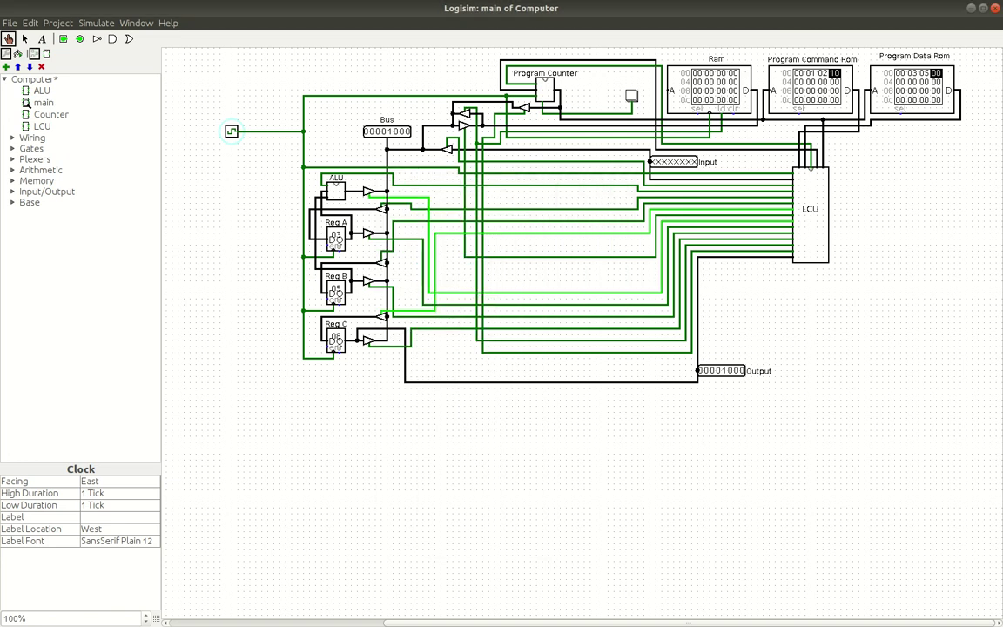
key("alt+Tab")
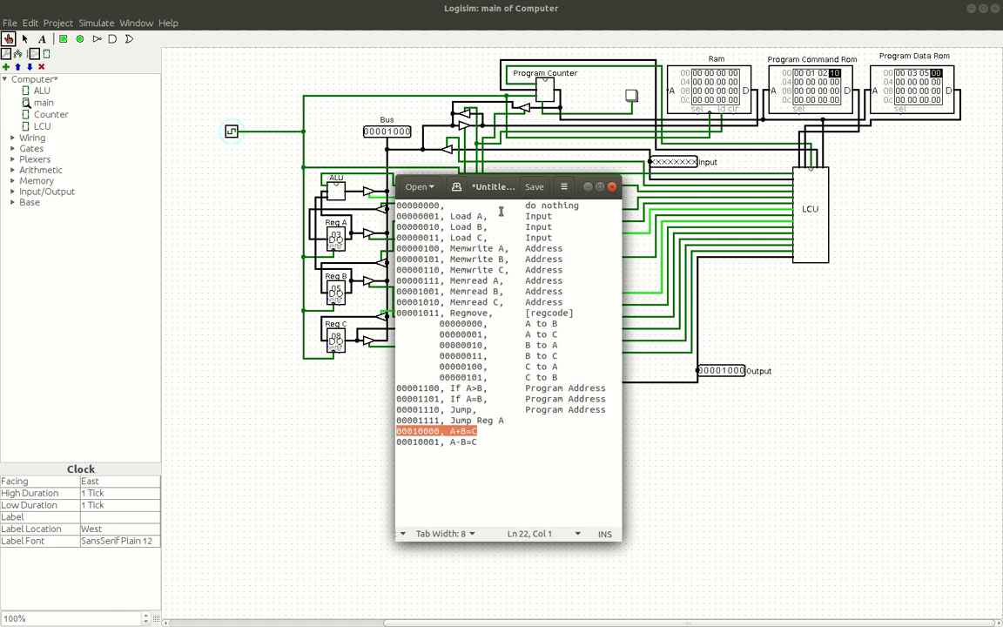
left_click(589, 187)
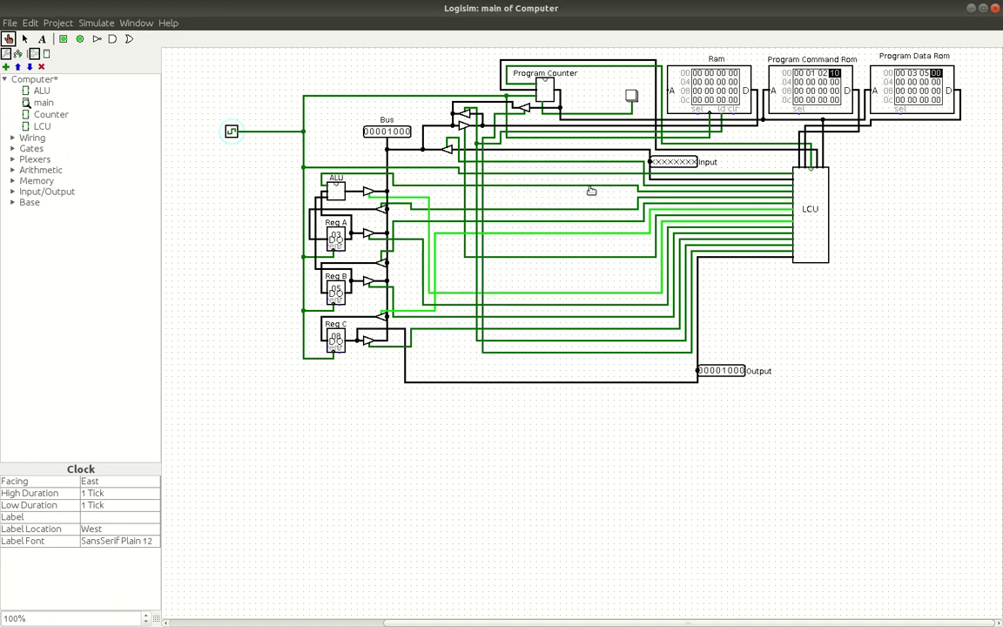